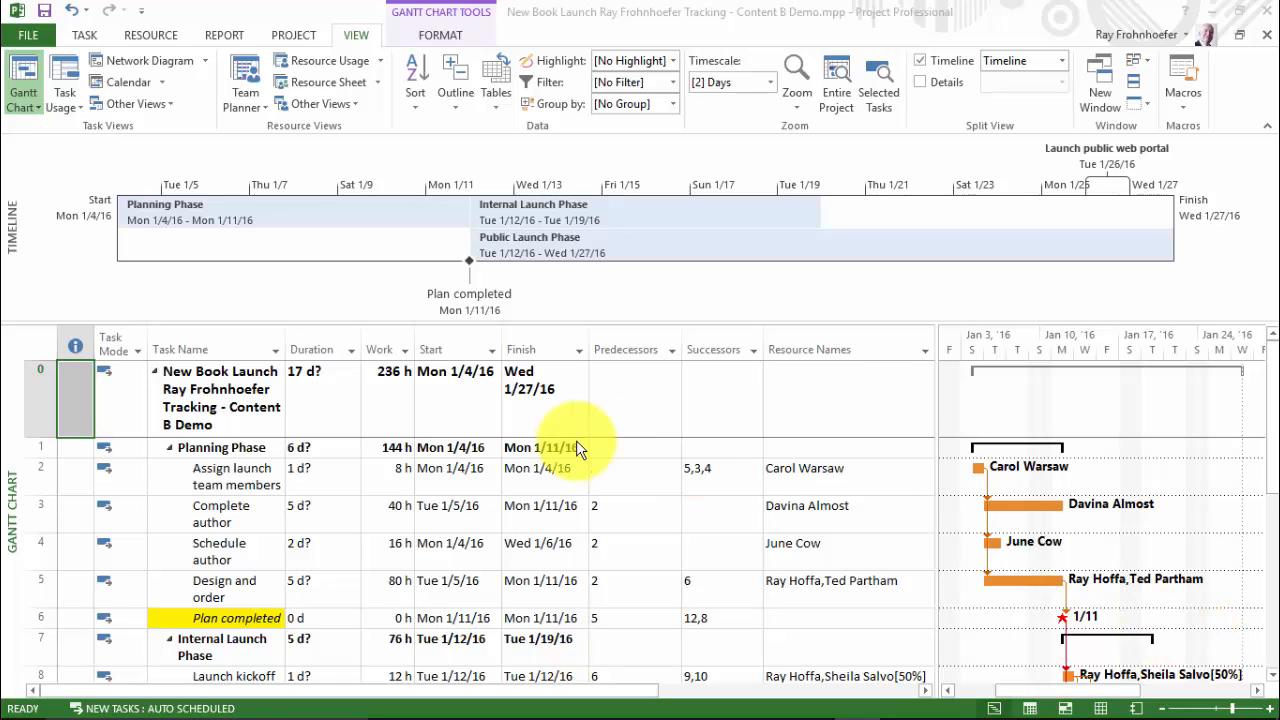
- Update the entire project's work as complete through Fri 1/8/16, using the 0% - 100% complete option
click(69, 385)
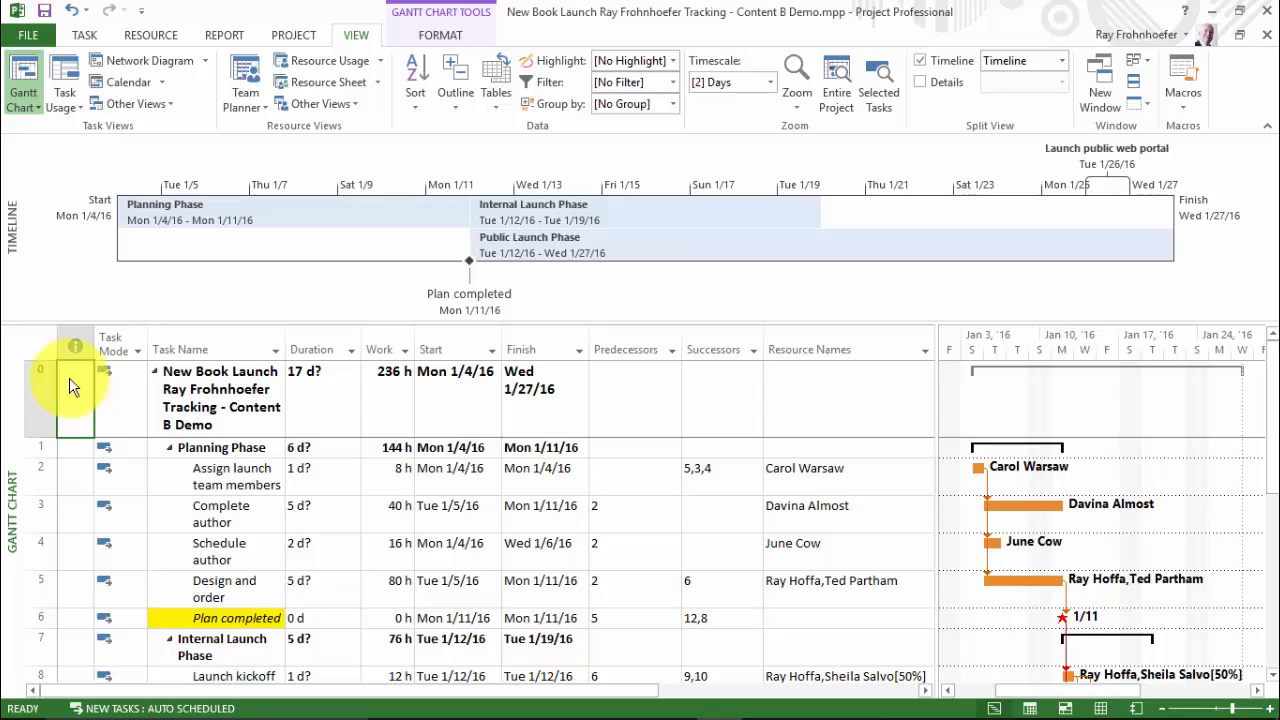
click(293, 36)
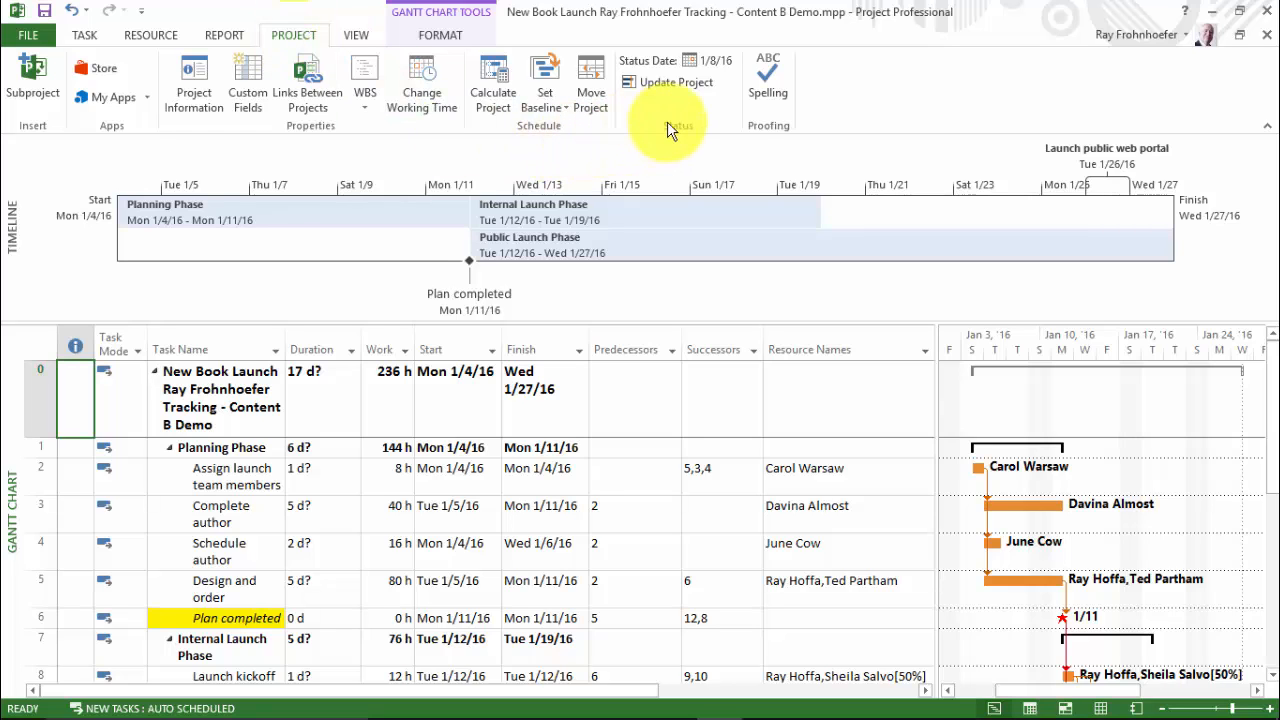
click(666, 83)
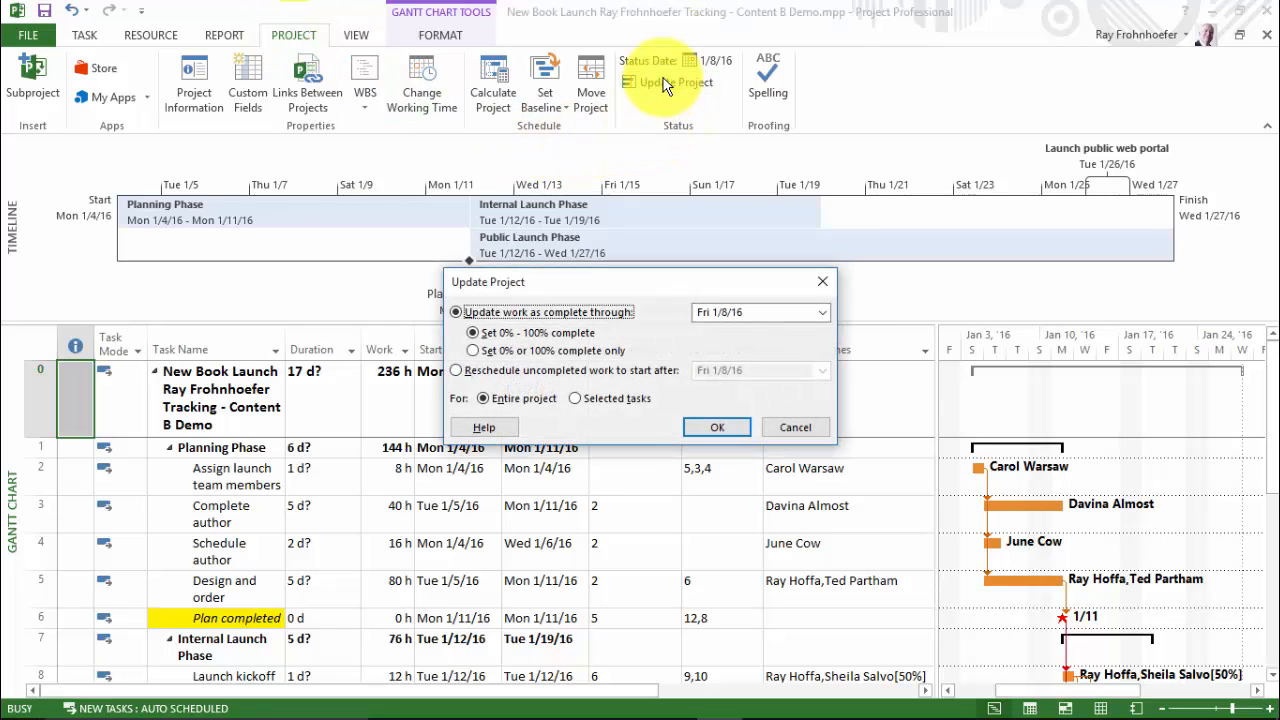
click(822, 312)
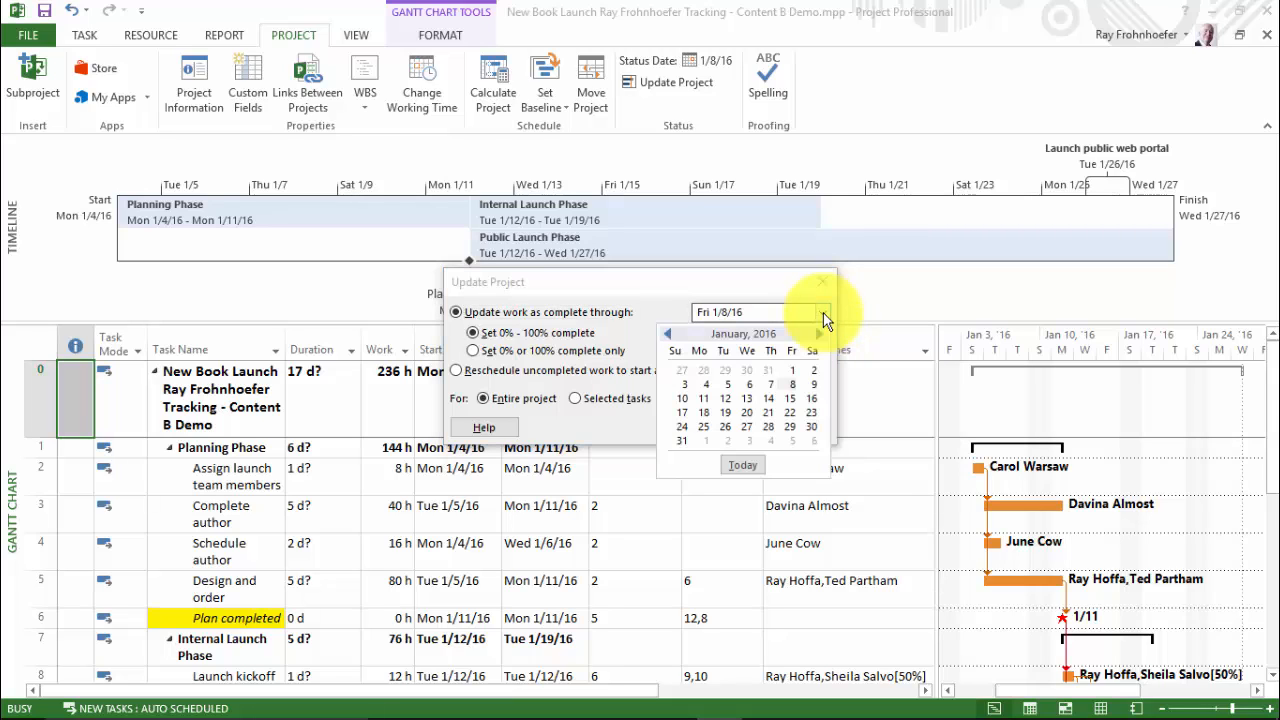
click(791, 384)
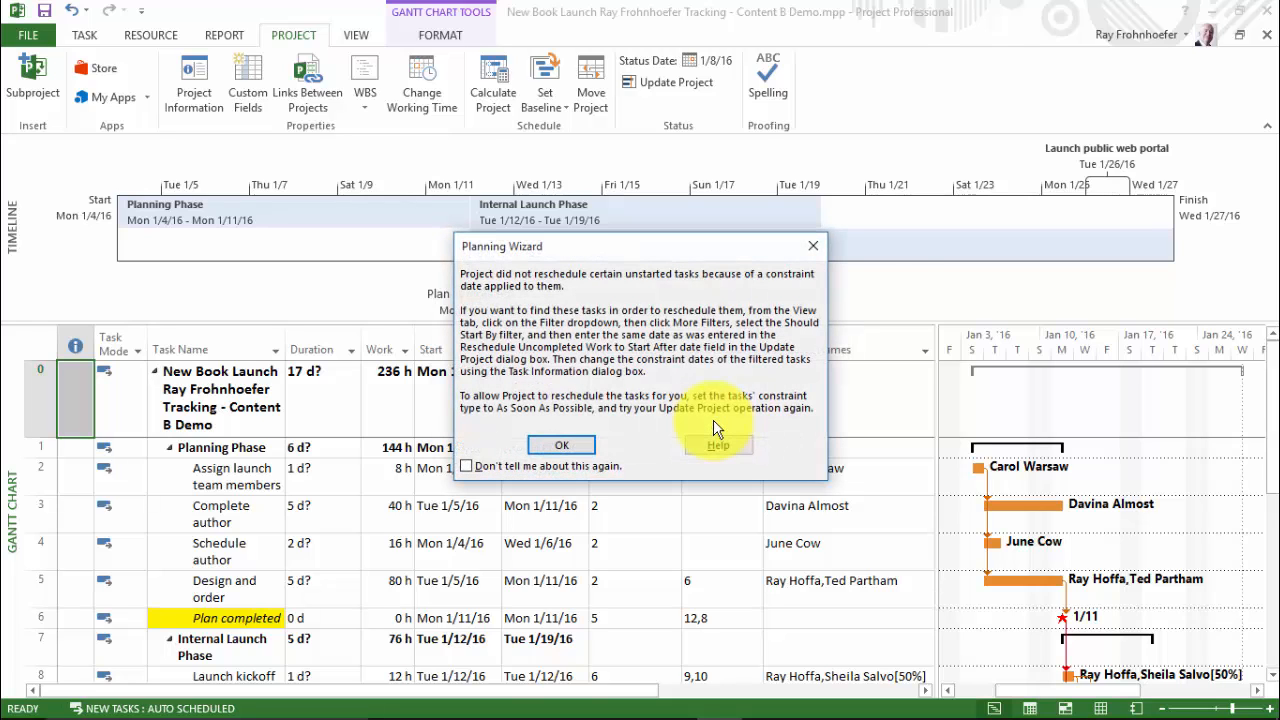
click(565, 446)
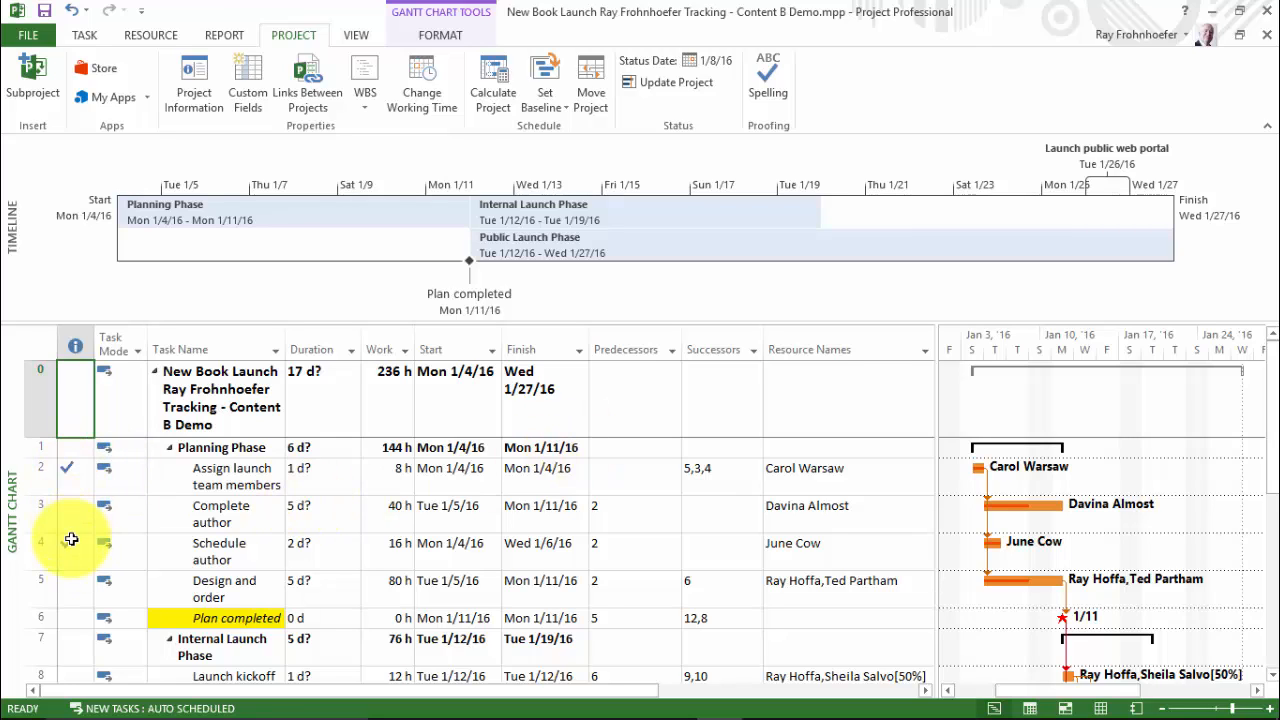
mouse_move(68, 540)
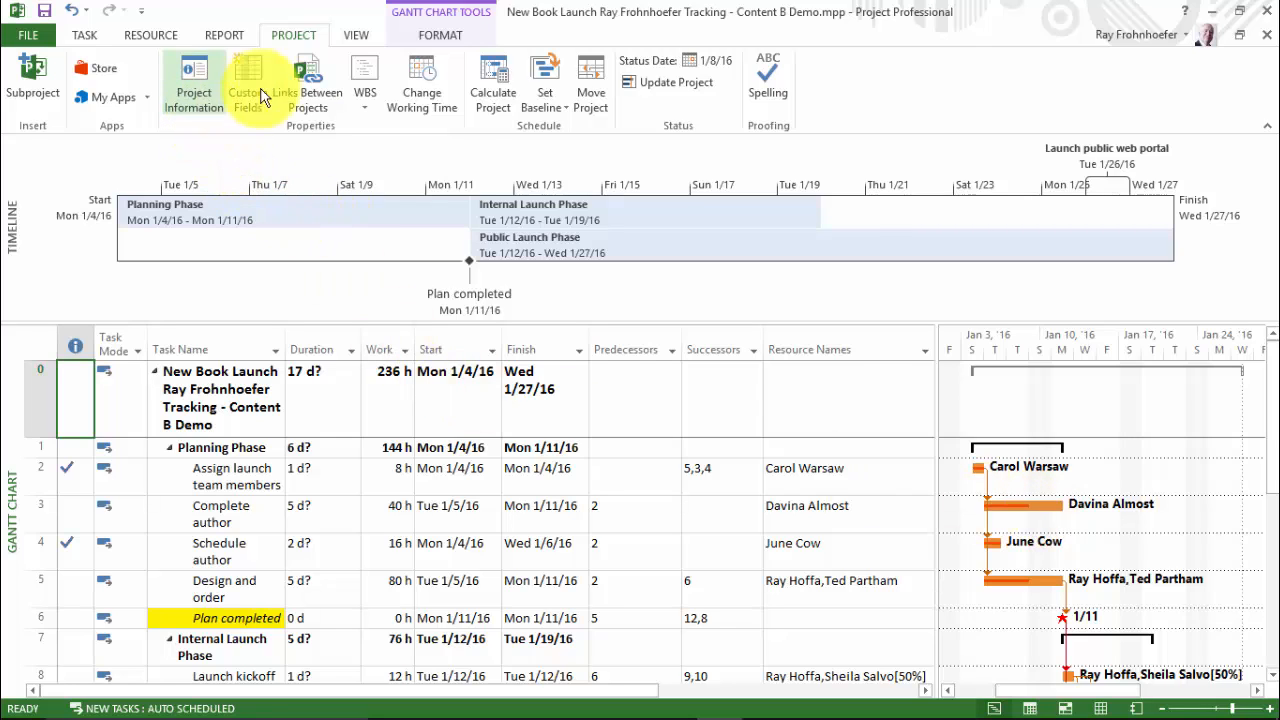
- In the Gantt chart's bar styles, set the middle colour of the *Rolled Up Progress bar to Automatic
click(357, 36)
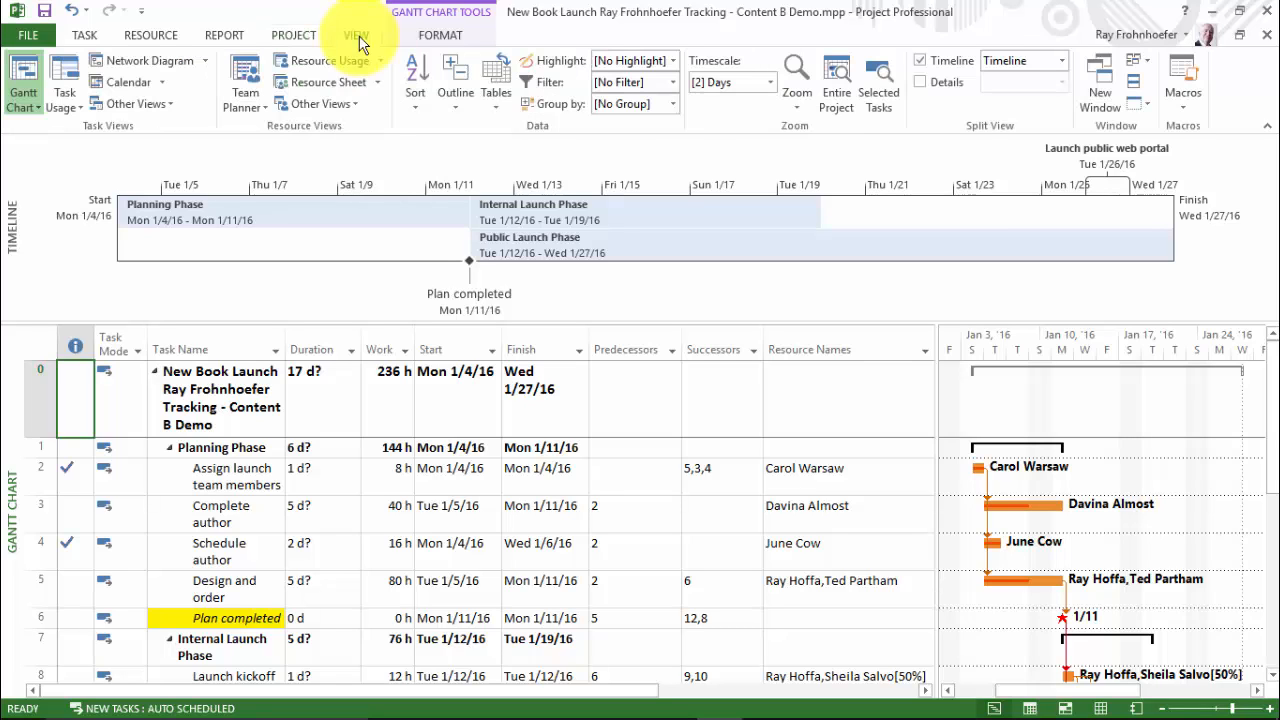
click(430, 37)
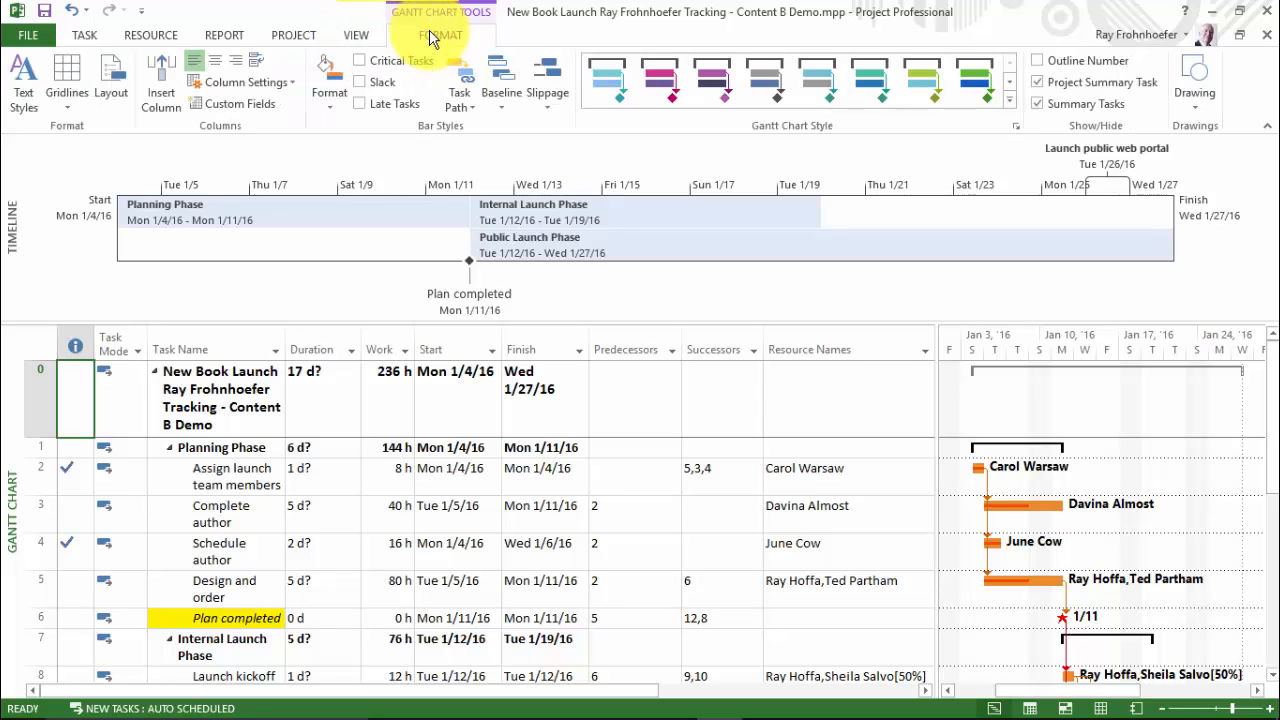
click(328, 97)
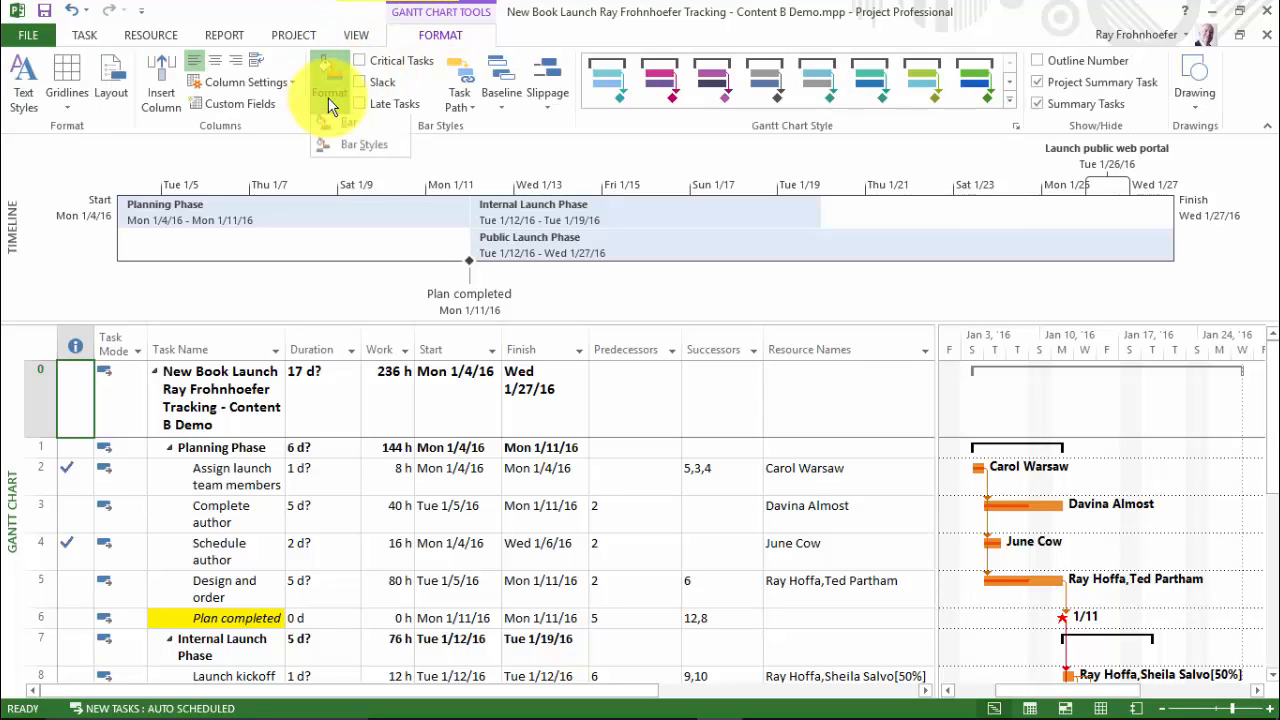
click(334, 151)
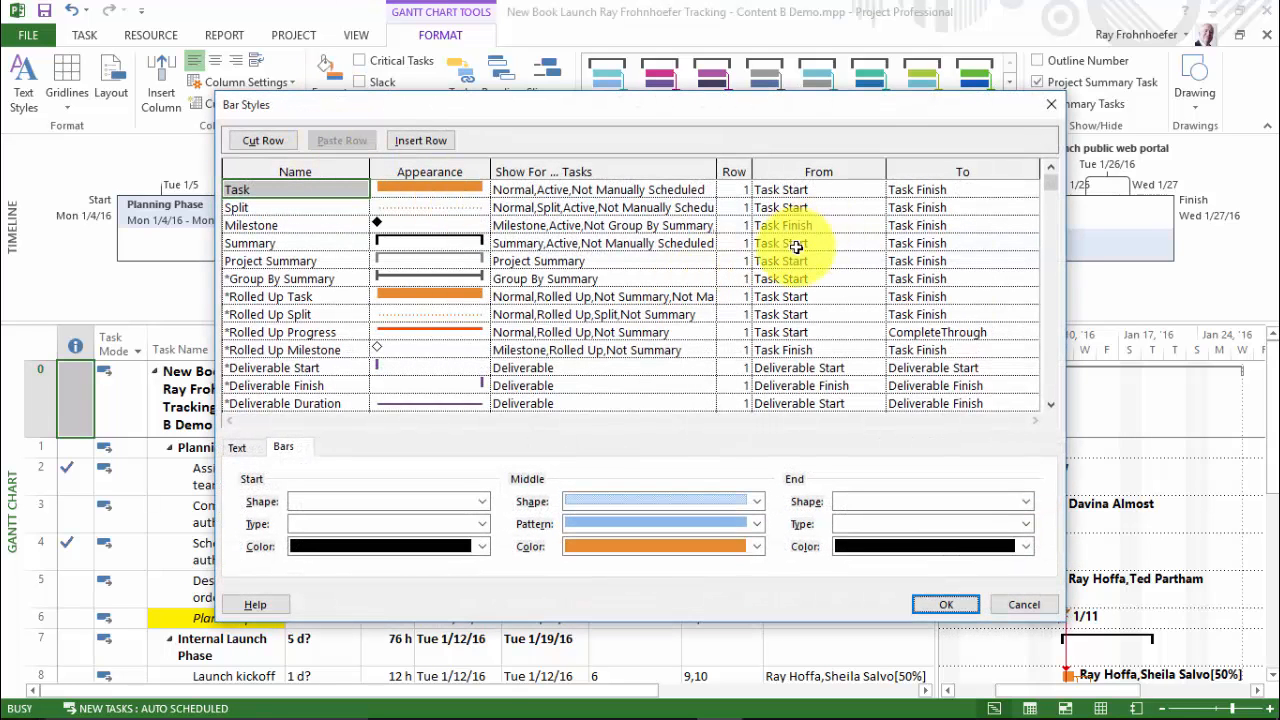
click(424, 332)
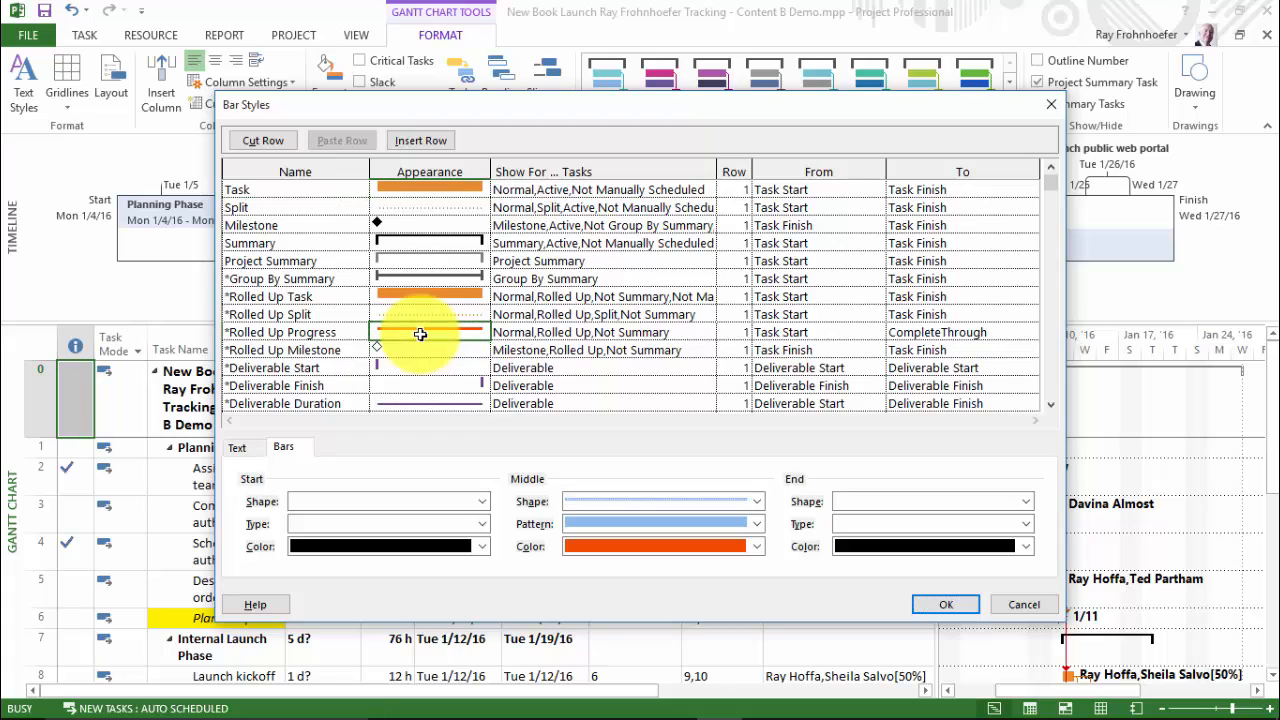
click(755, 548)
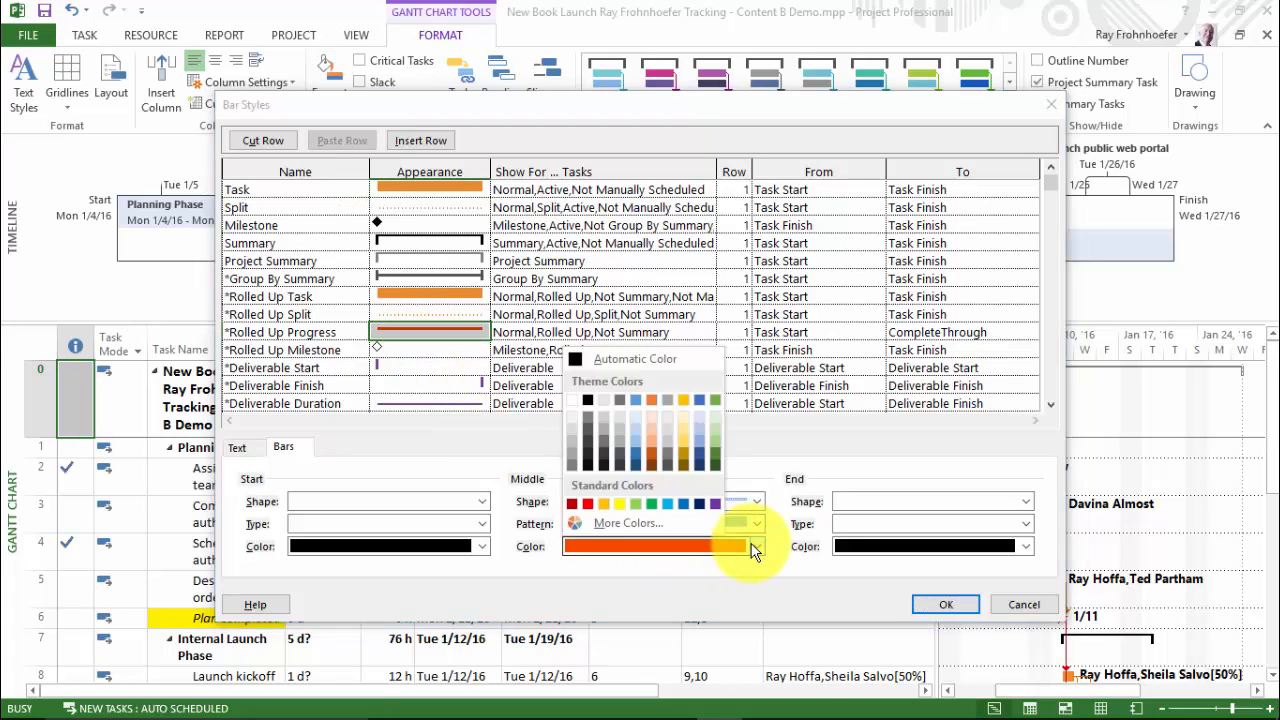
click(589, 400)
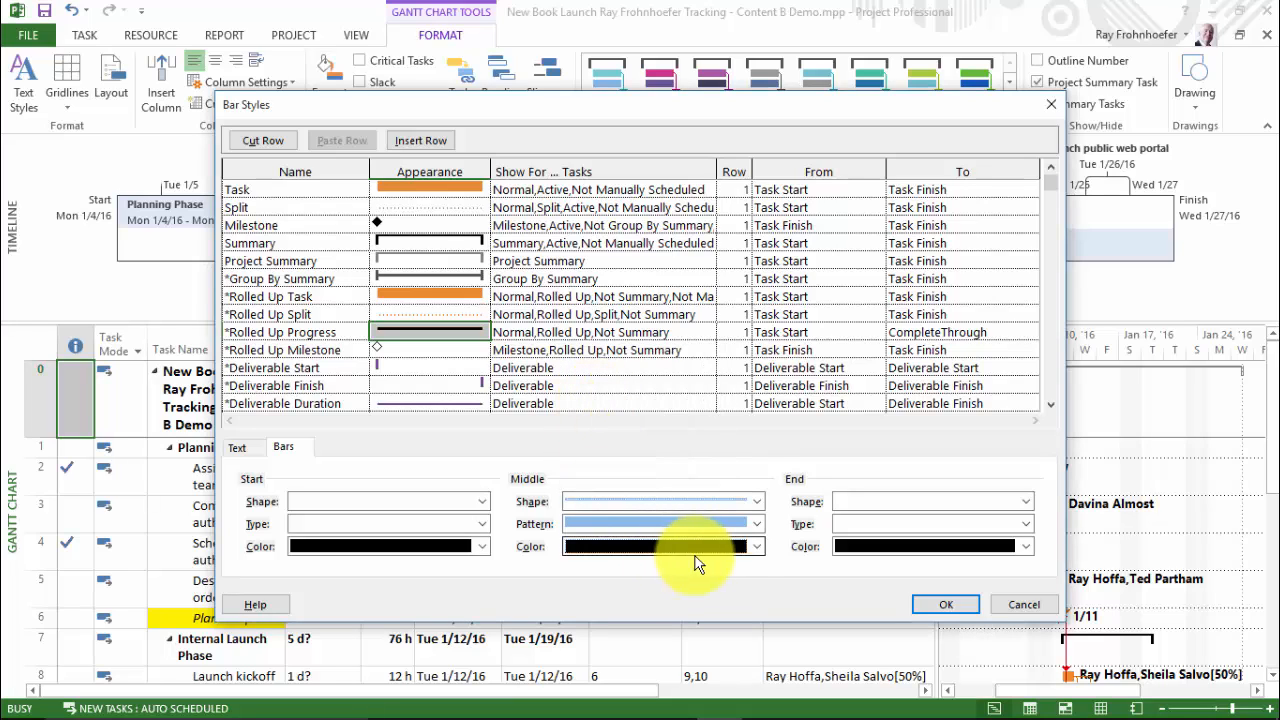
click(753, 548)
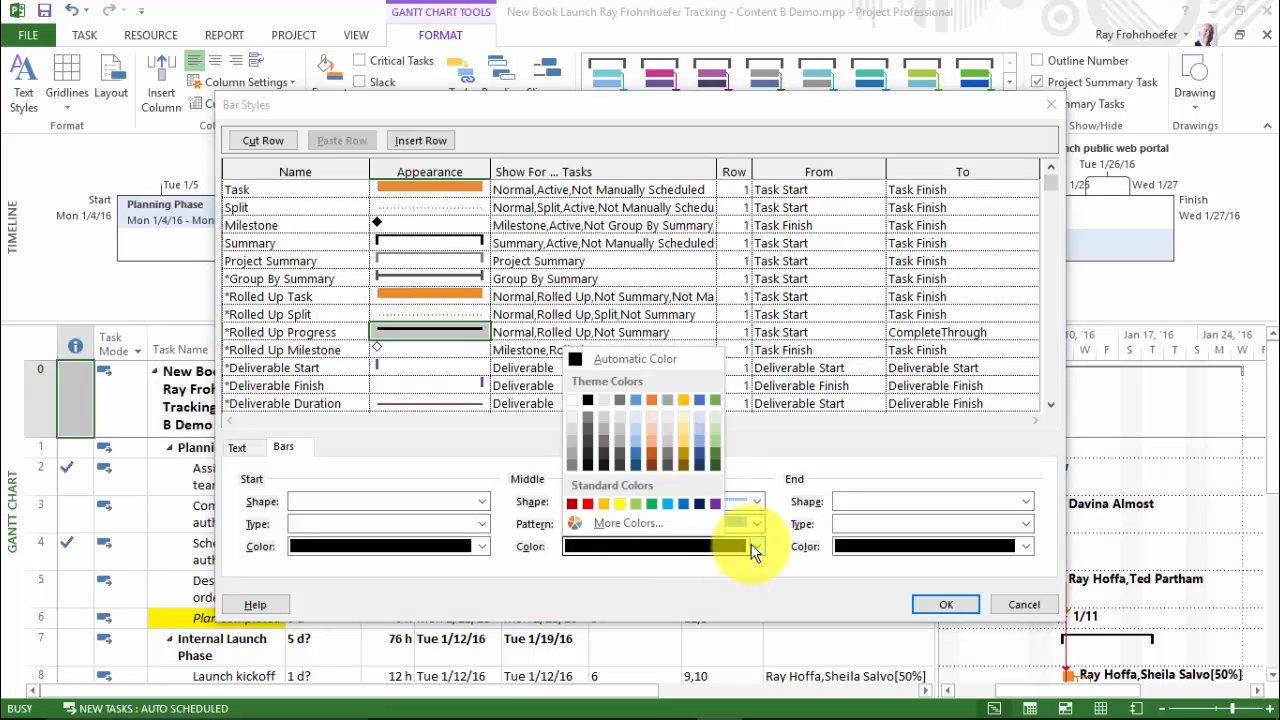
click(611, 358)
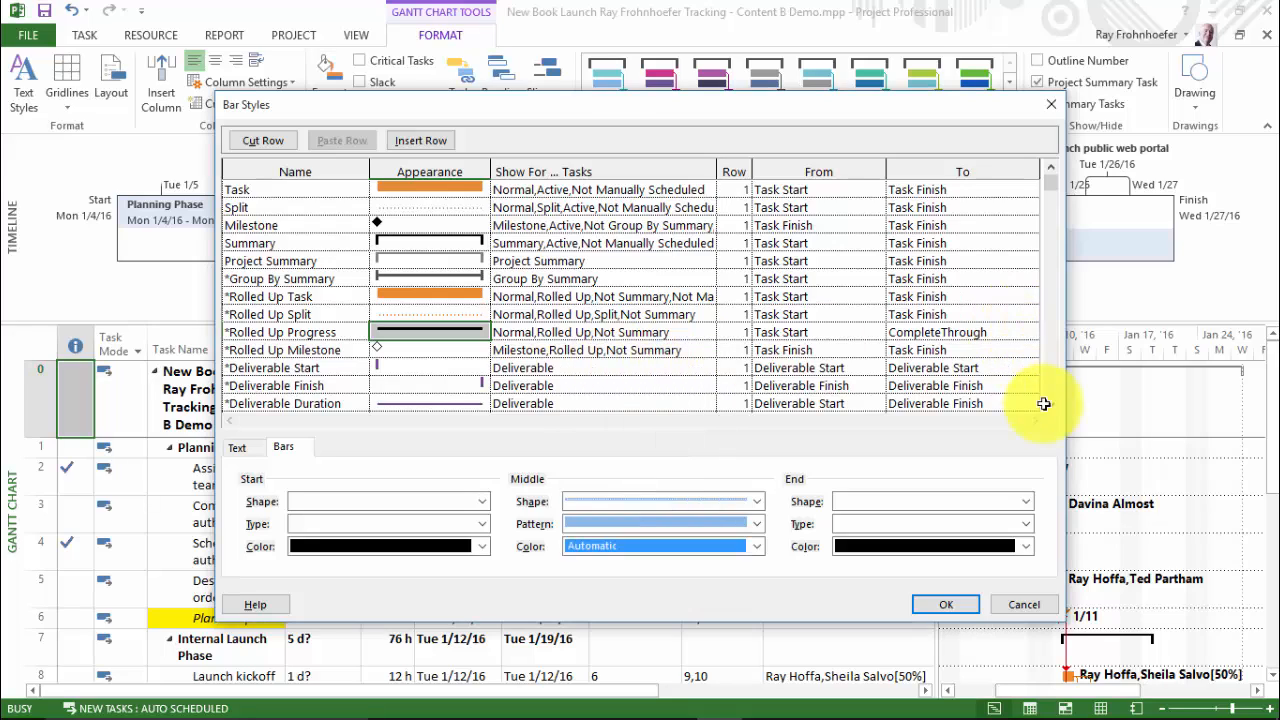
- Set the middle colour of the Progress and Manual Progress bar styles to Automatic and apply the bar style changes
scroll(1057, 396, down, 15)
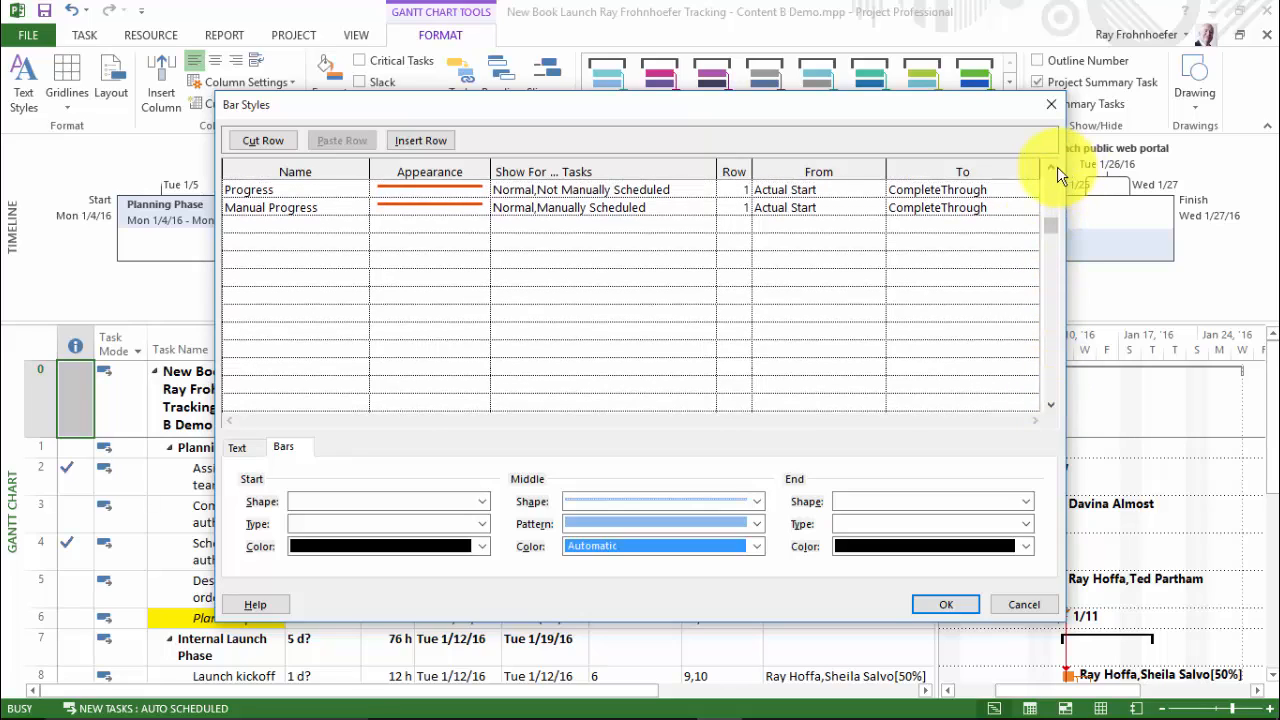
scroll(1055, 175, up, 10)
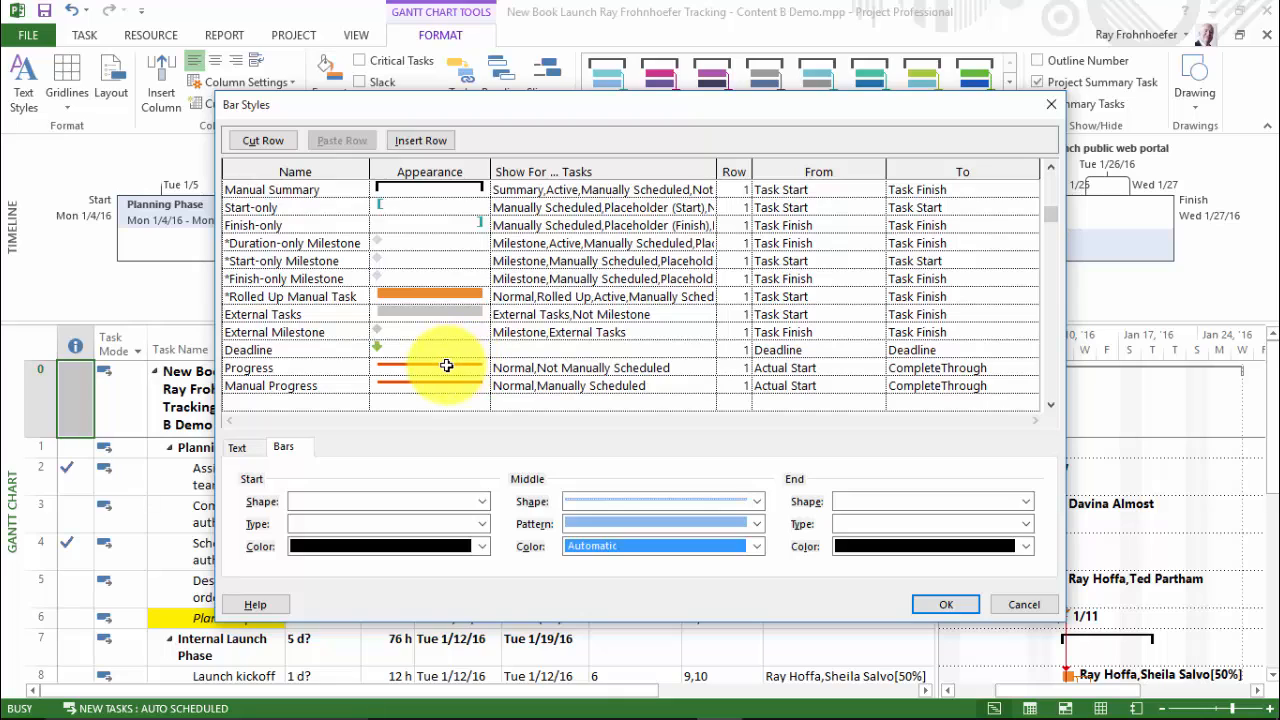
click(446, 365)
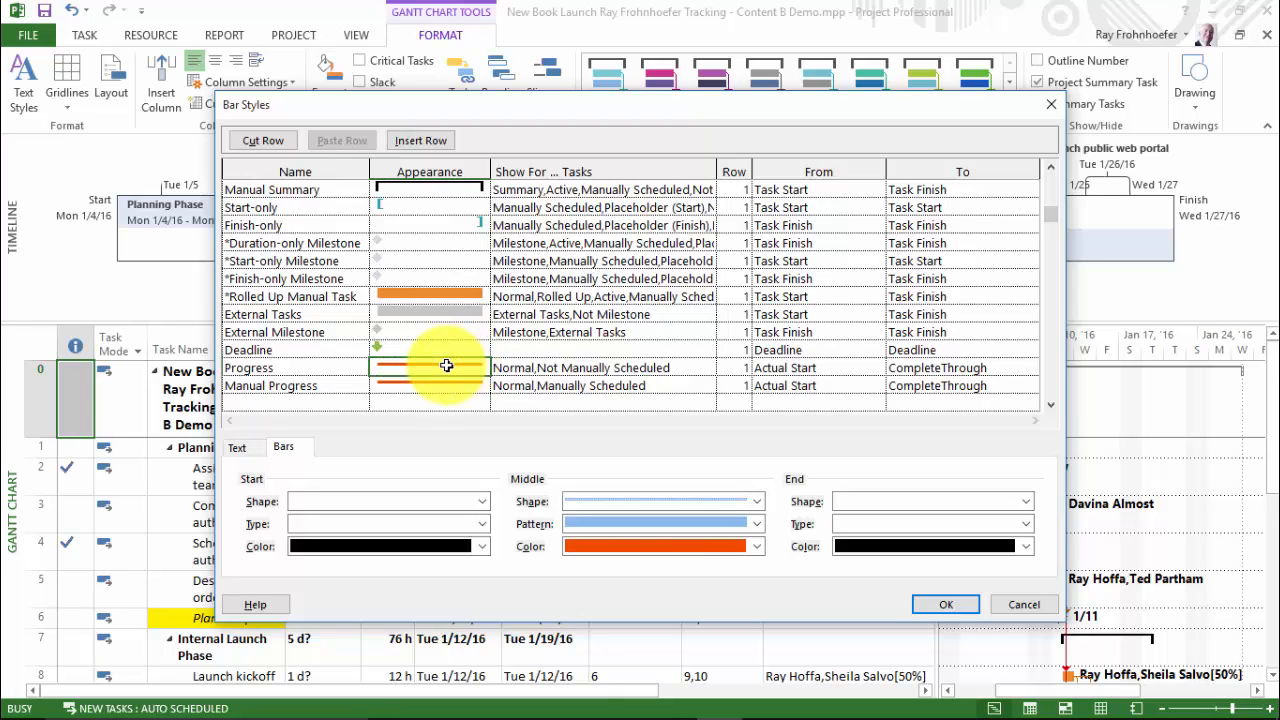
click(760, 547)
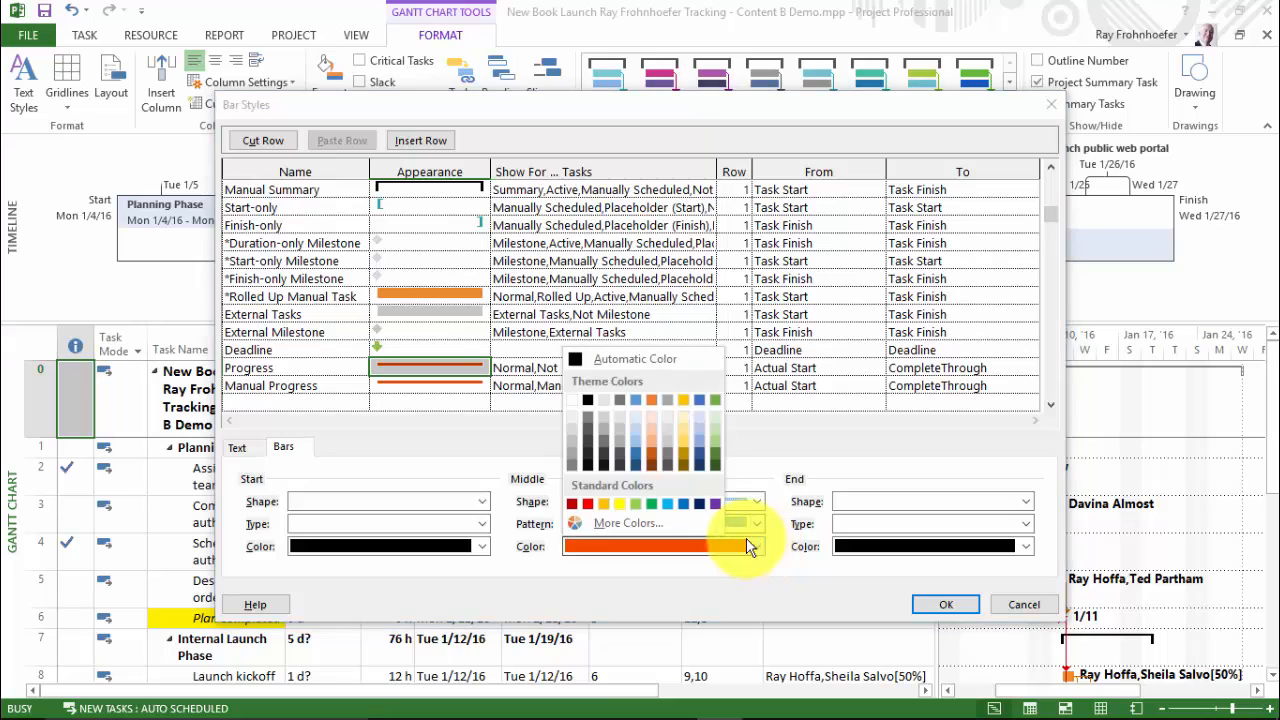
click(648, 368)
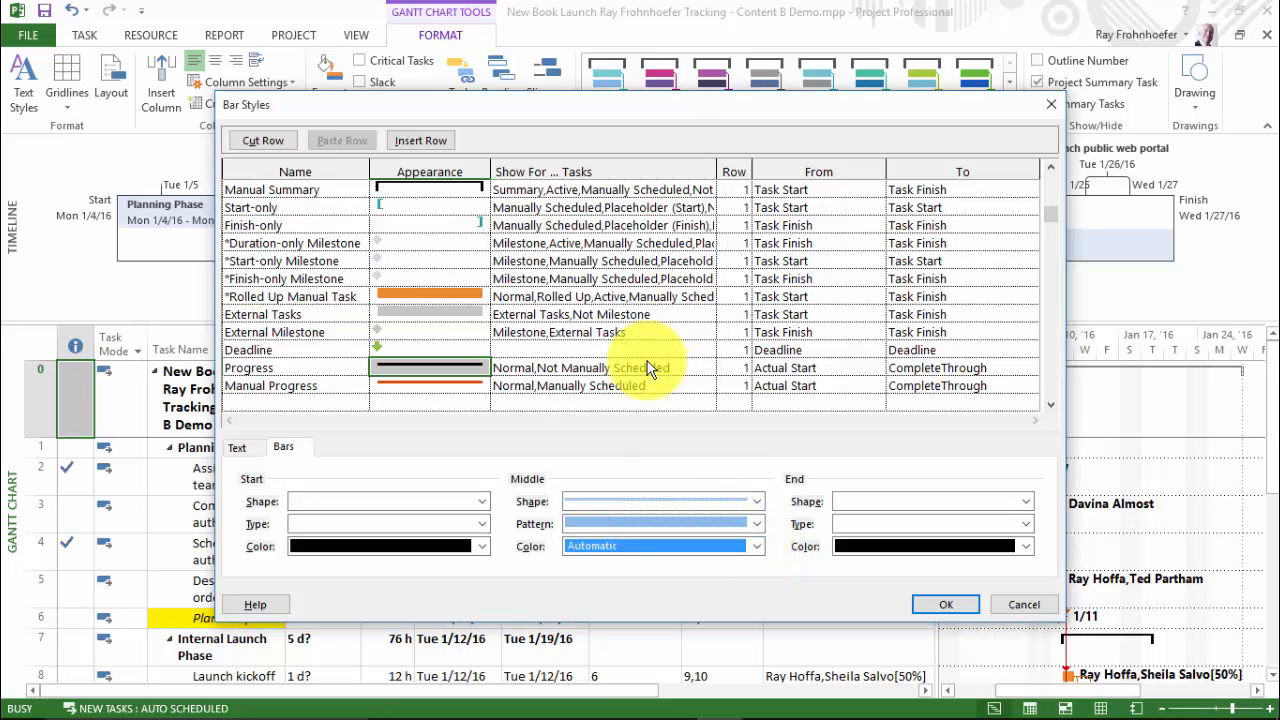
click(473, 385)
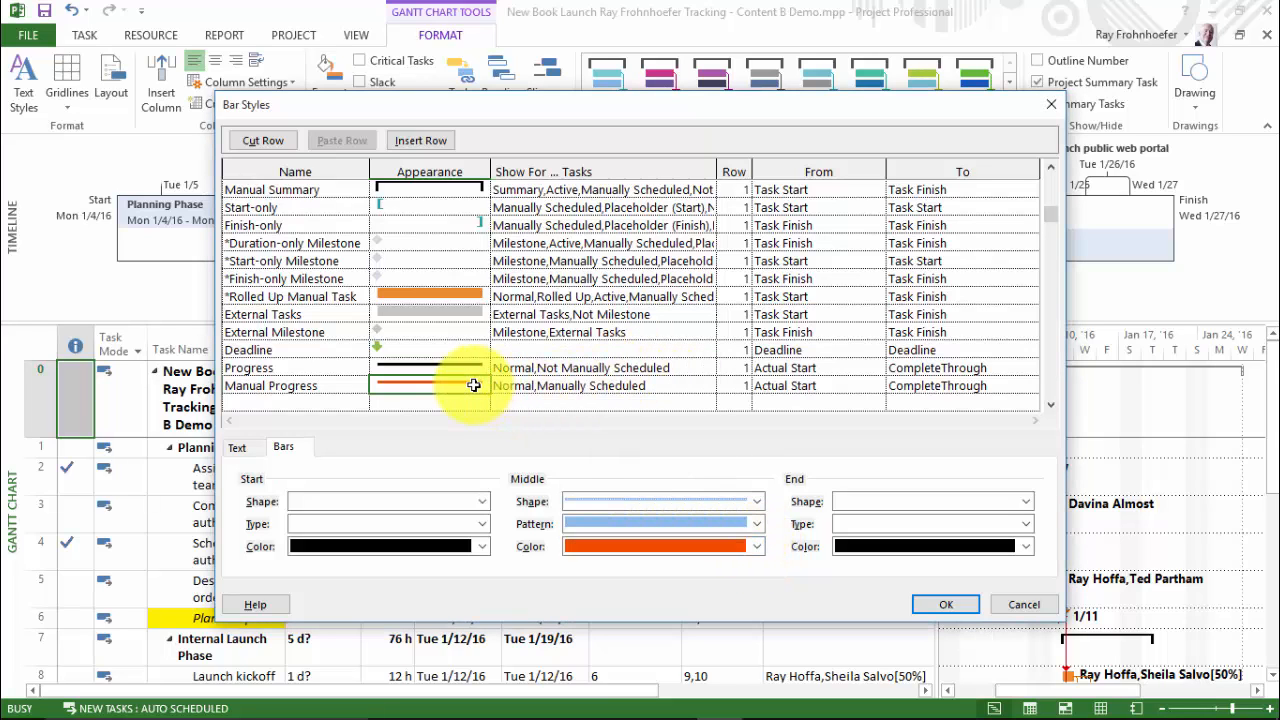
click(758, 547)
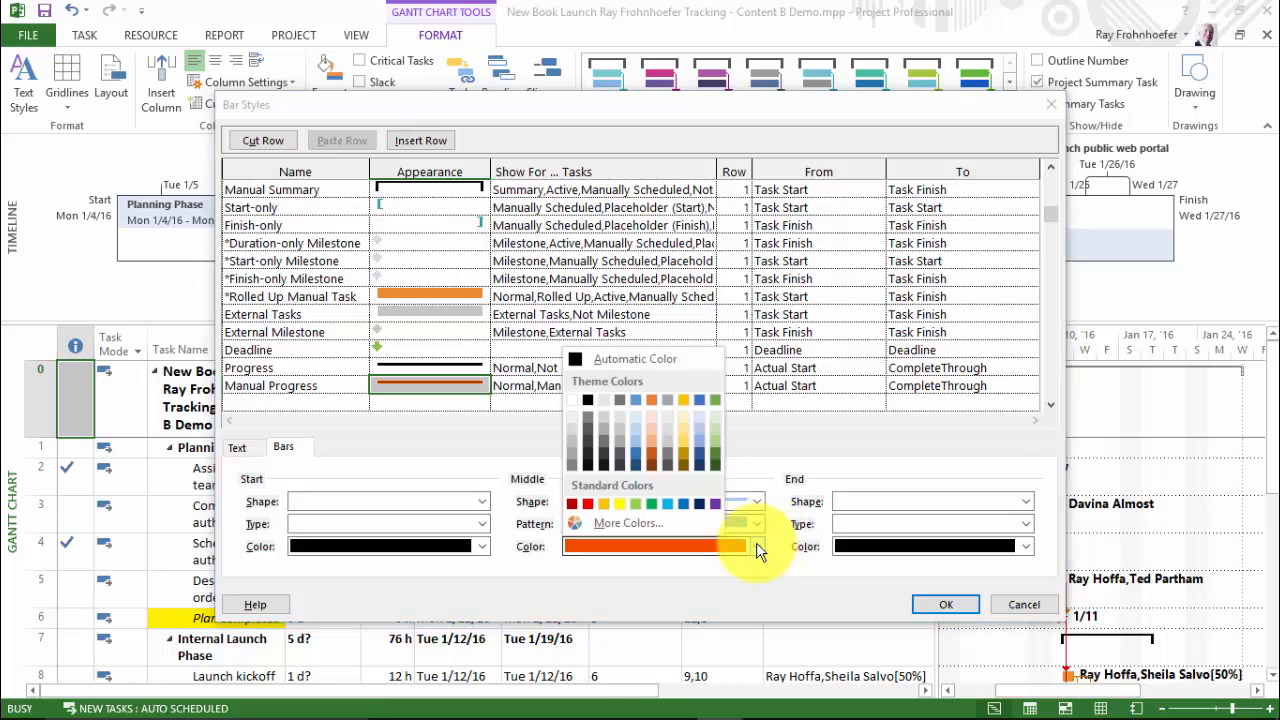
click(650, 364)
click(947, 605)
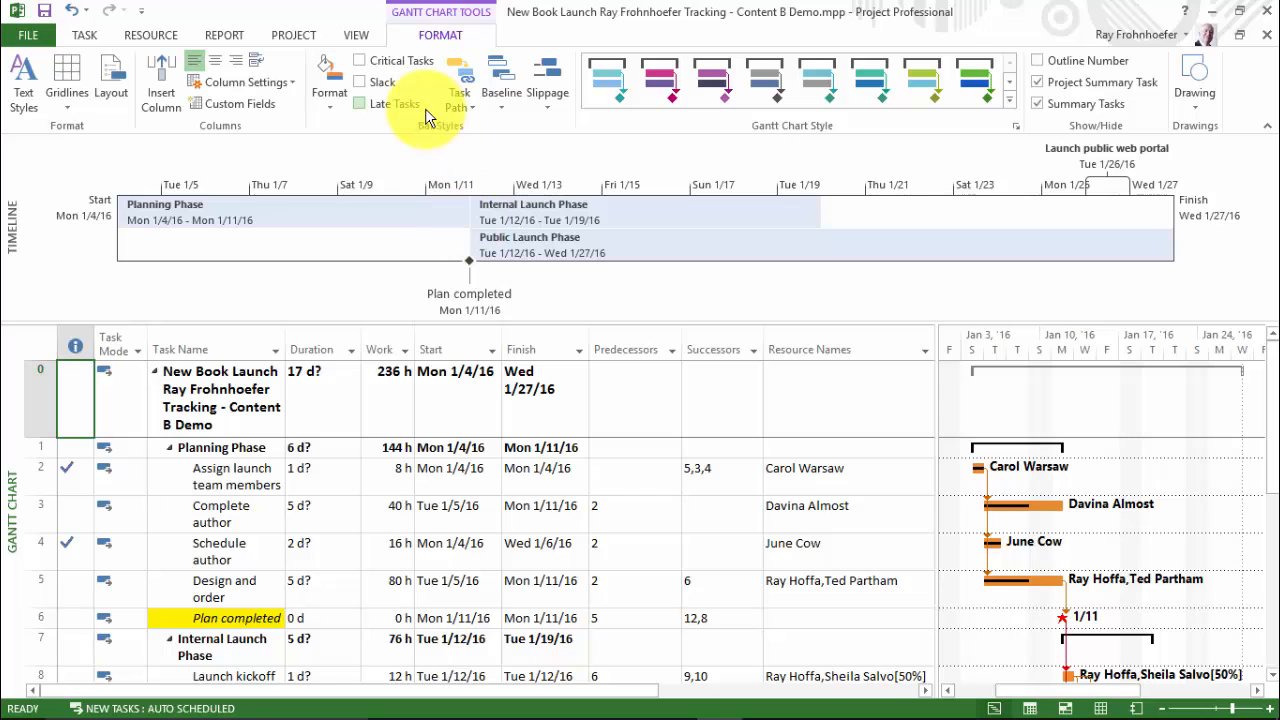
- Switch the task sheet to the Variance table and add a % Complete column after Finish Variance
click(356, 38)
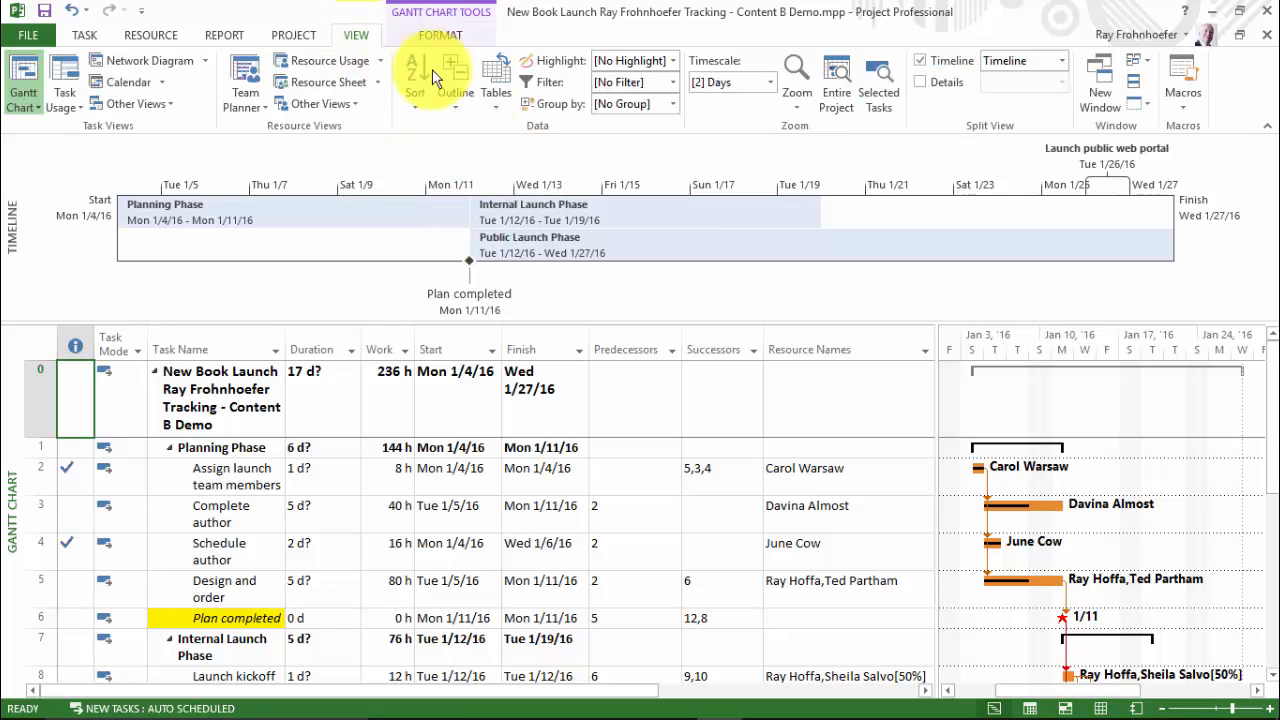
click(496, 110)
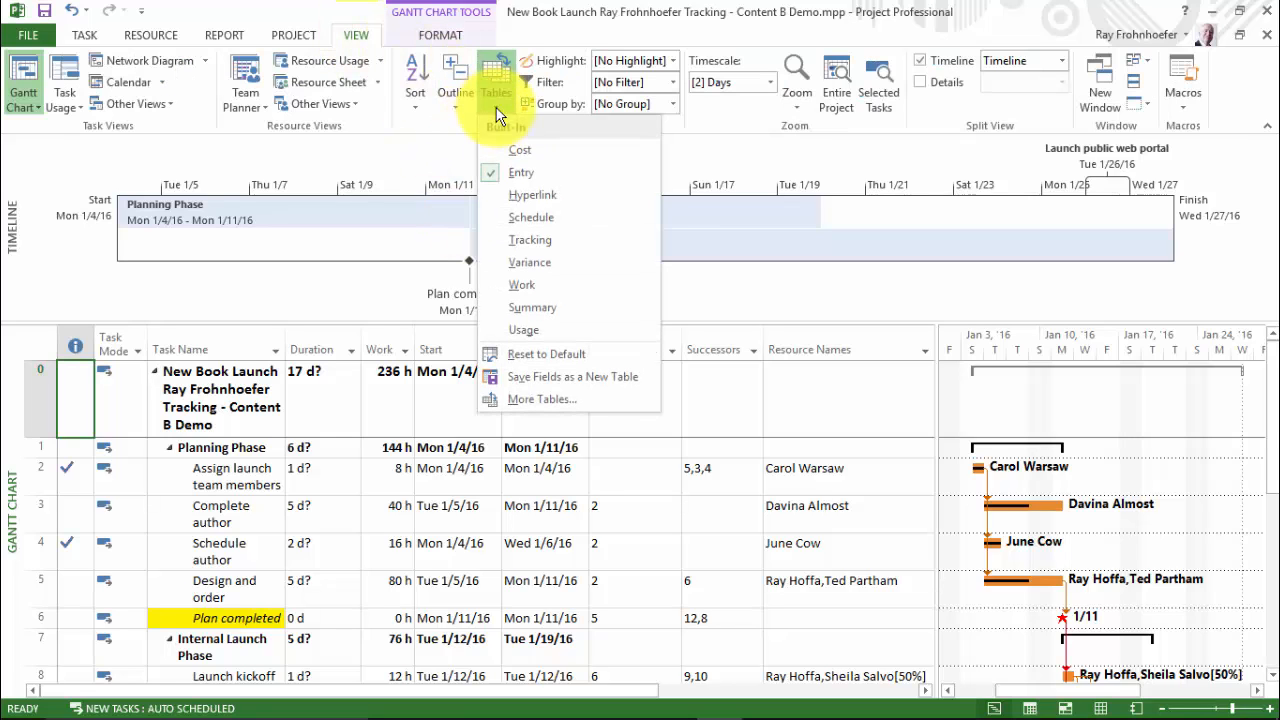
click(537, 263)
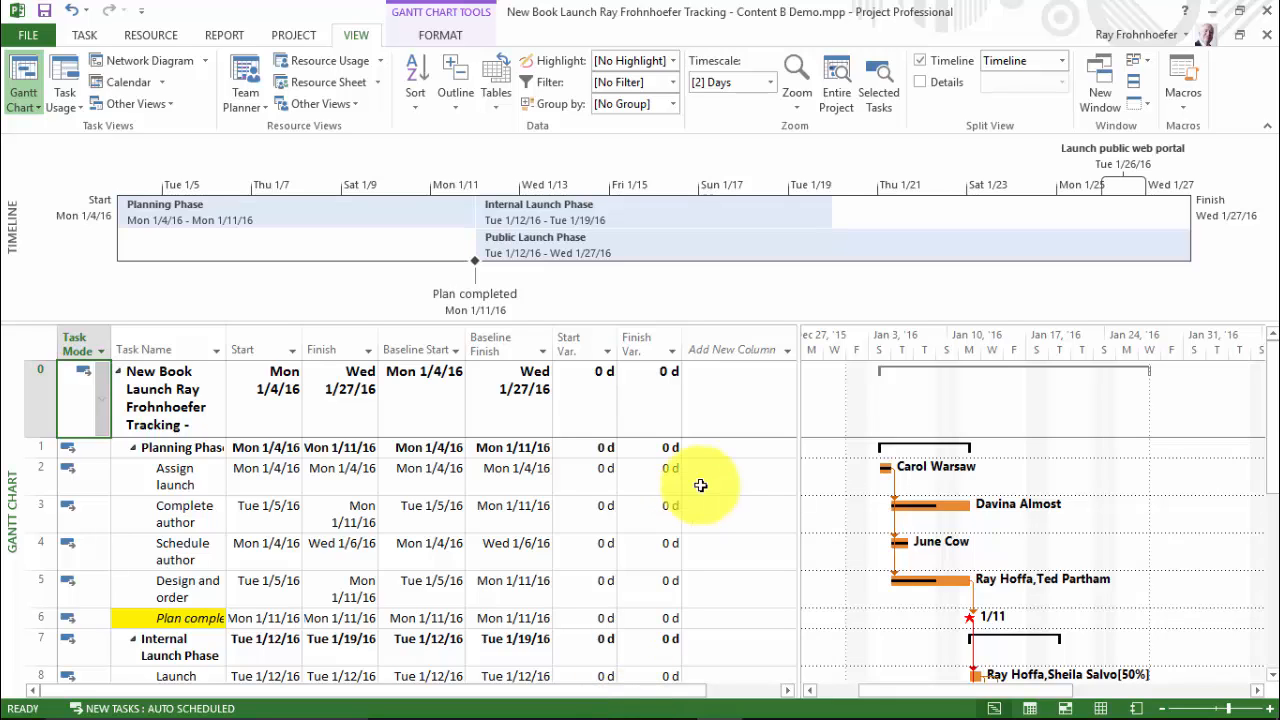
click(788, 347)
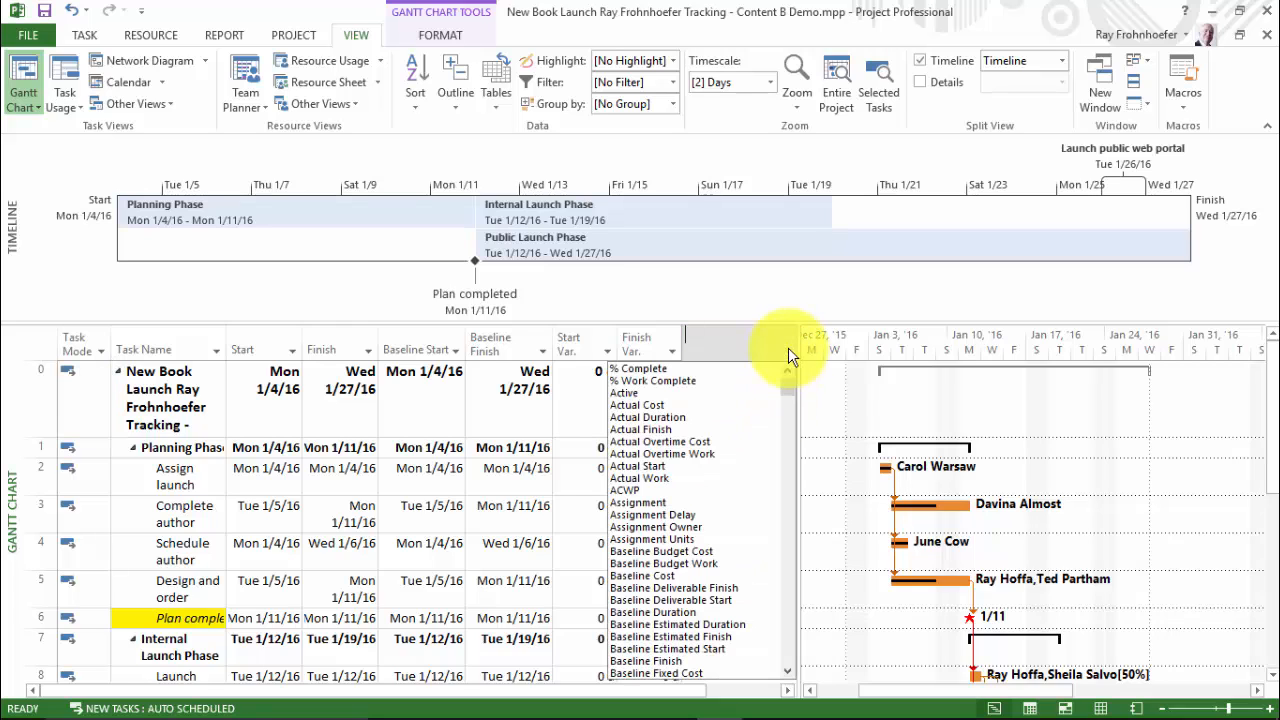
click(714, 370)
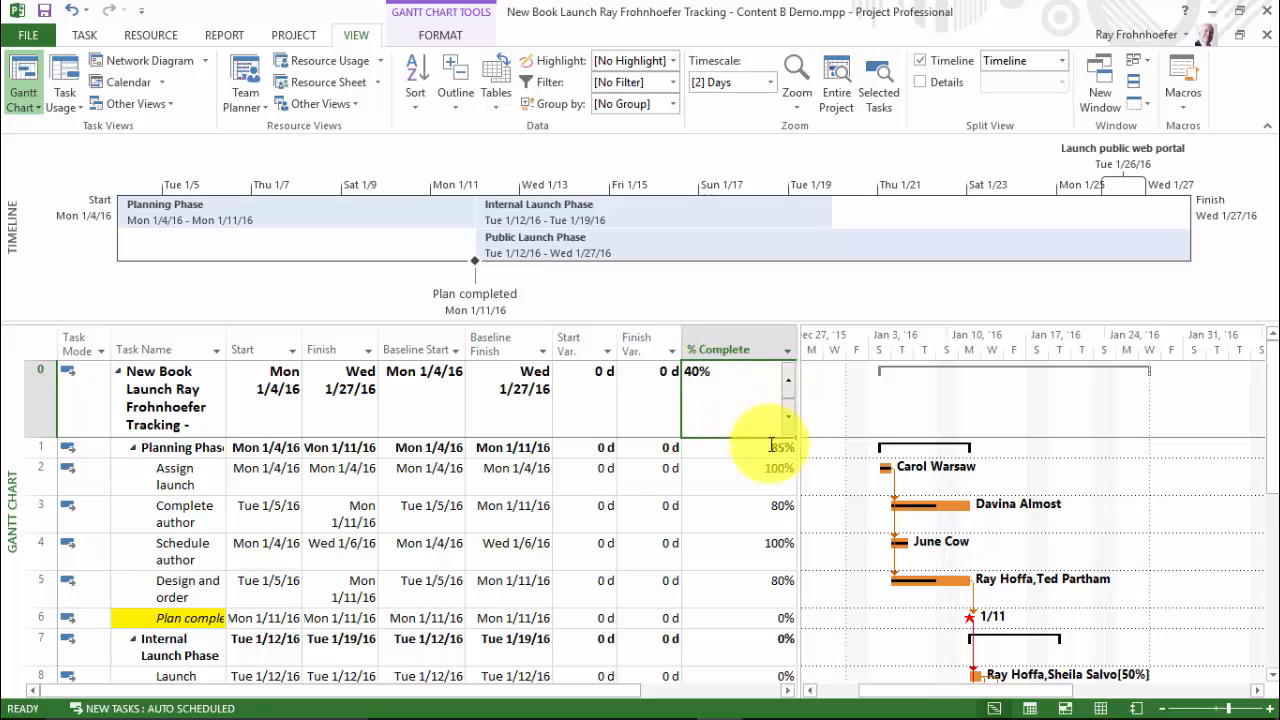
click(792, 584)
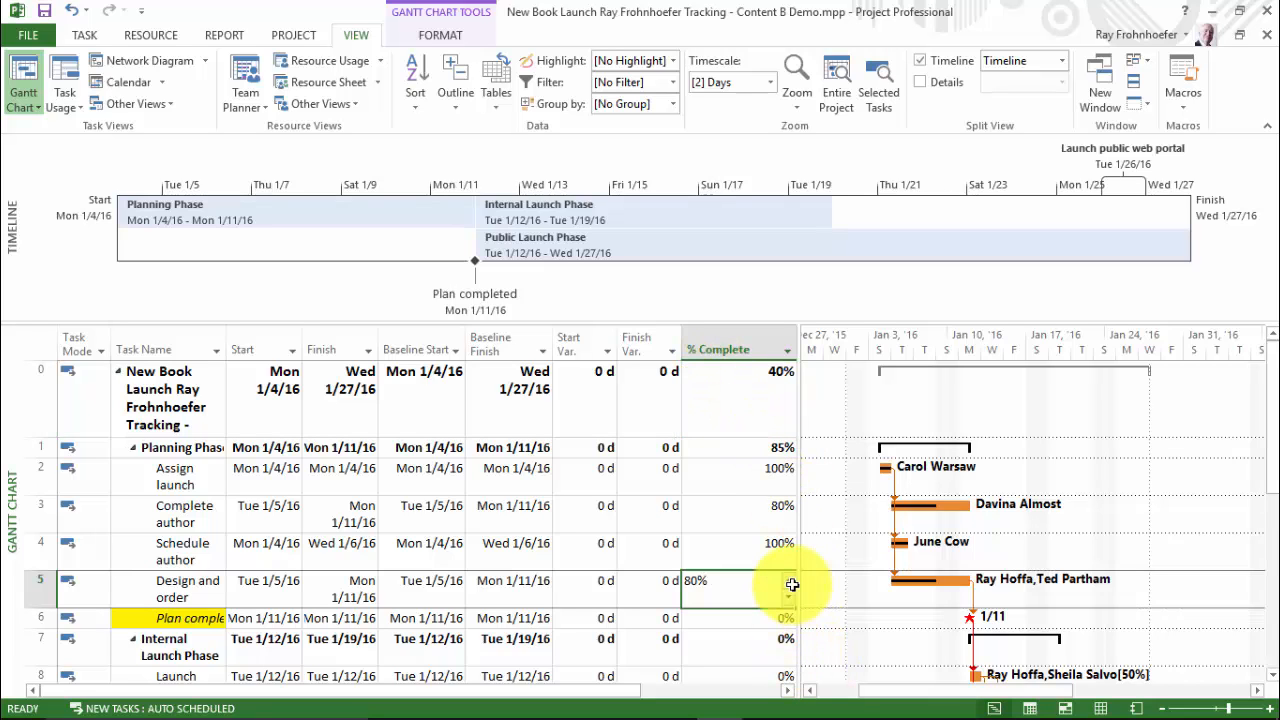